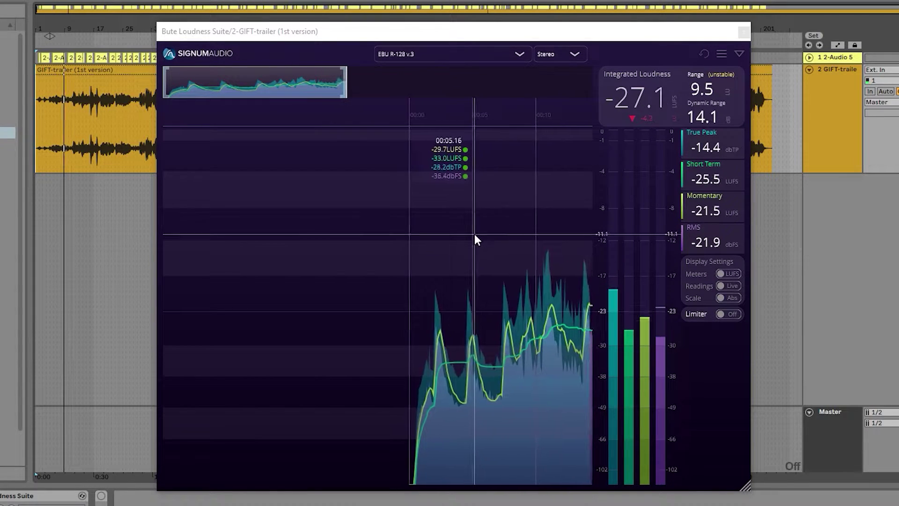
# Switch the loudness target preset from EBU R-128 v.3 to Youtube
pyautogui.click(515, 54)
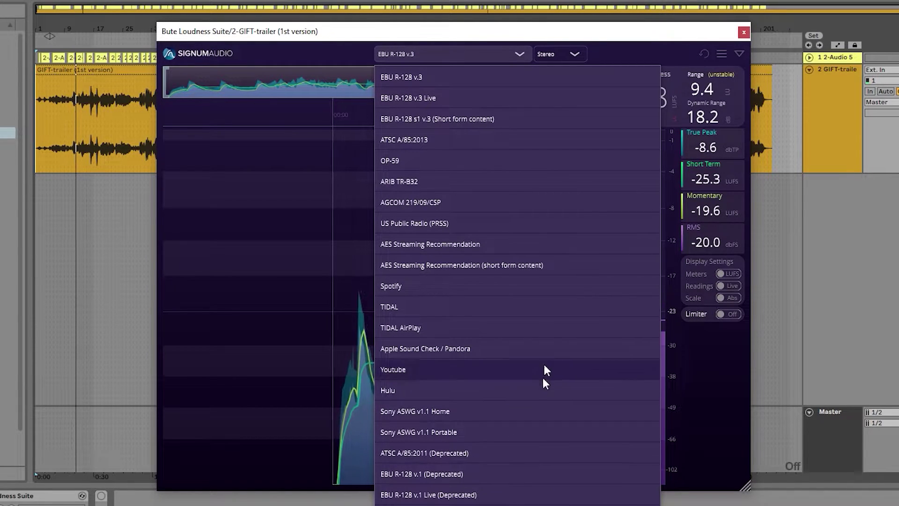
pyautogui.click(567, 291)
pyautogui.click(515, 55)
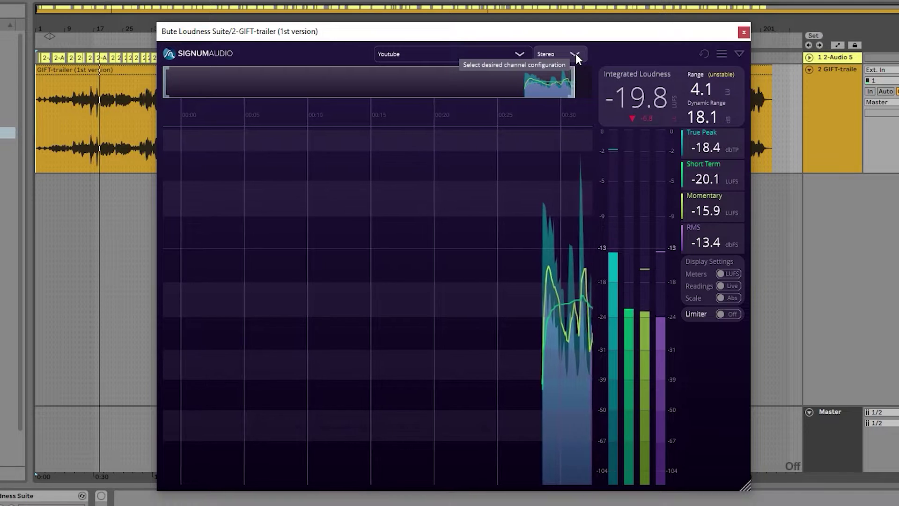
pyautogui.click(575, 54)
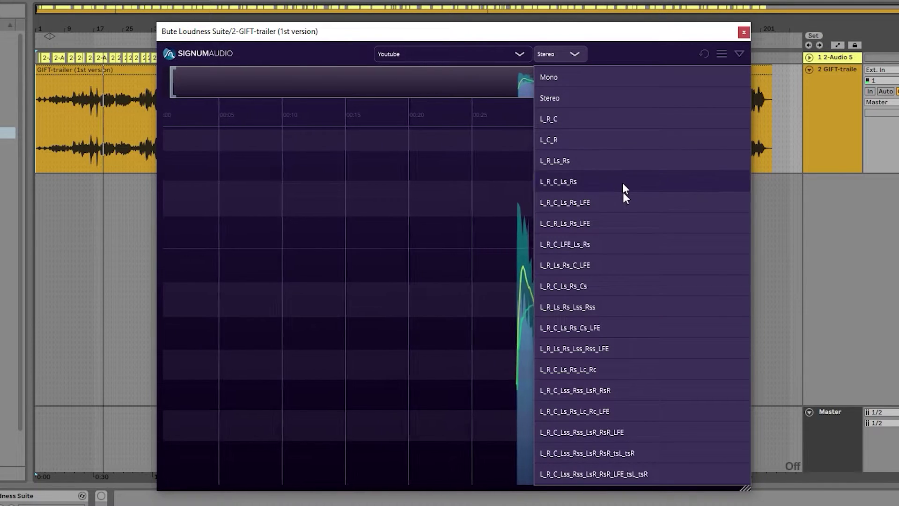
pyautogui.click(617, 99)
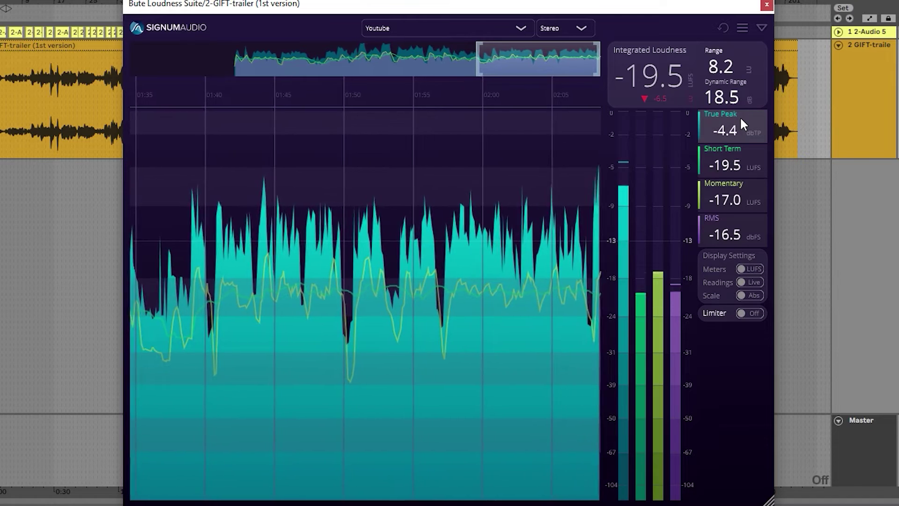
# Fill the history graph with true-peak and overlay the short-term and momentary traces
pyautogui.click(741, 119)
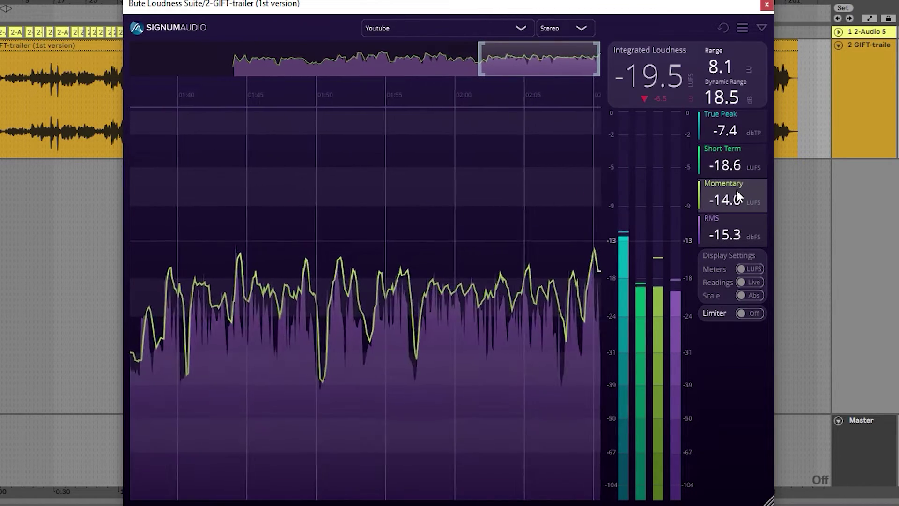
pyautogui.click(737, 196)
pyautogui.click(734, 127)
pyautogui.click(735, 161)
pyautogui.click(735, 195)
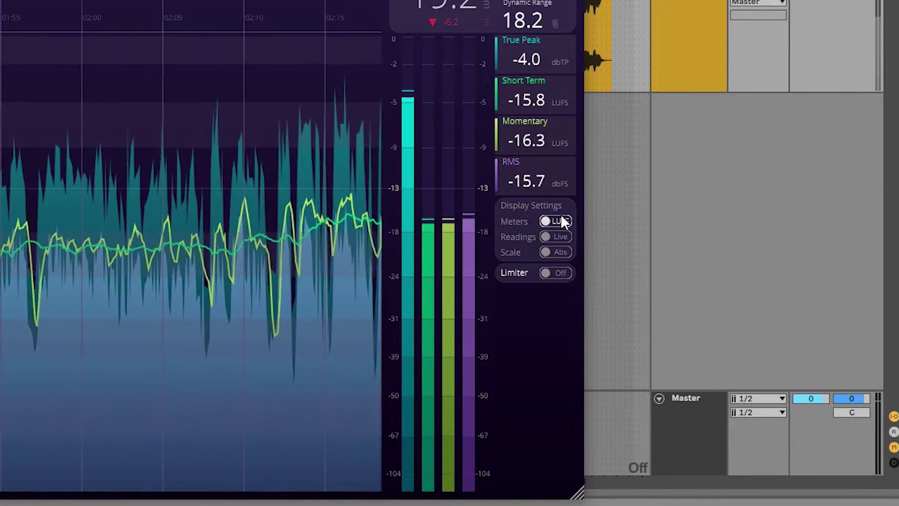
# Switch the meters to TP, back to LUFS, then to TP again, and toggle the limiter on and off
pyautogui.click(563, 217)
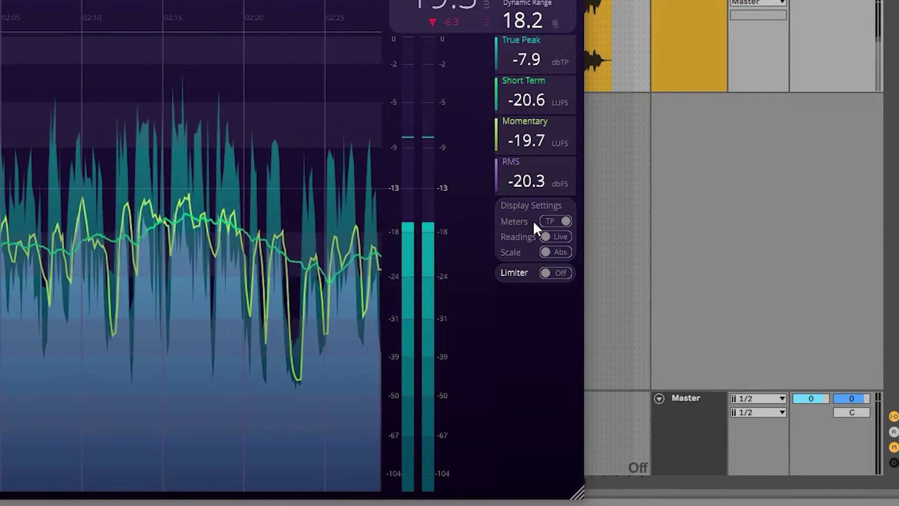
pyautogui.click(554, 218)
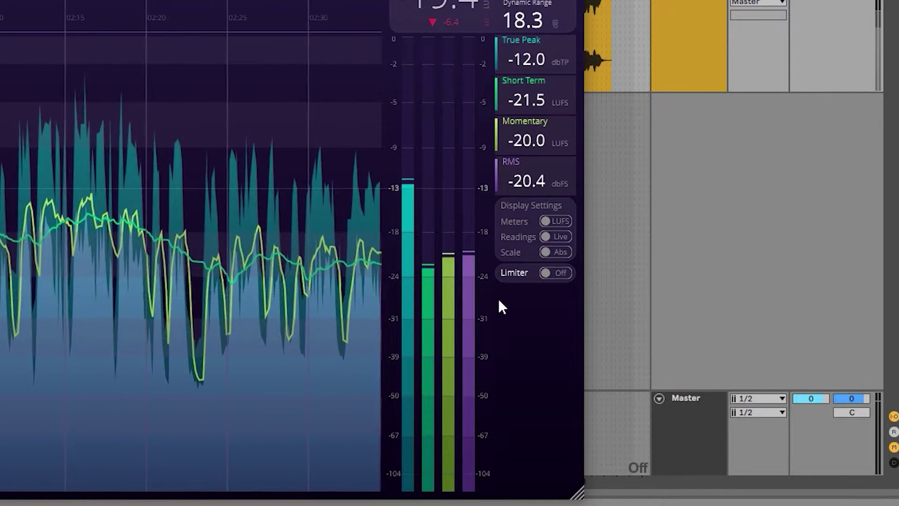
pyautogui.click(560, 220)
pyautogui.click(554, 271)
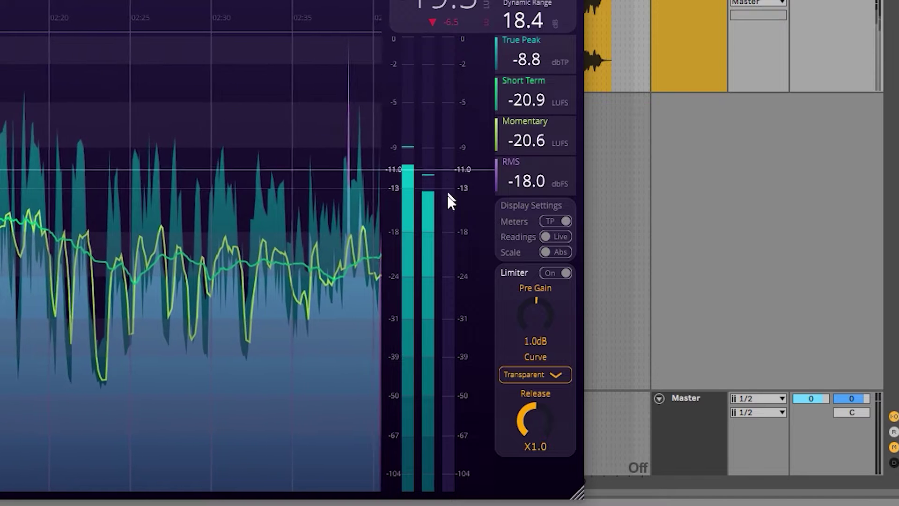
pyautogui.click(557, 273)
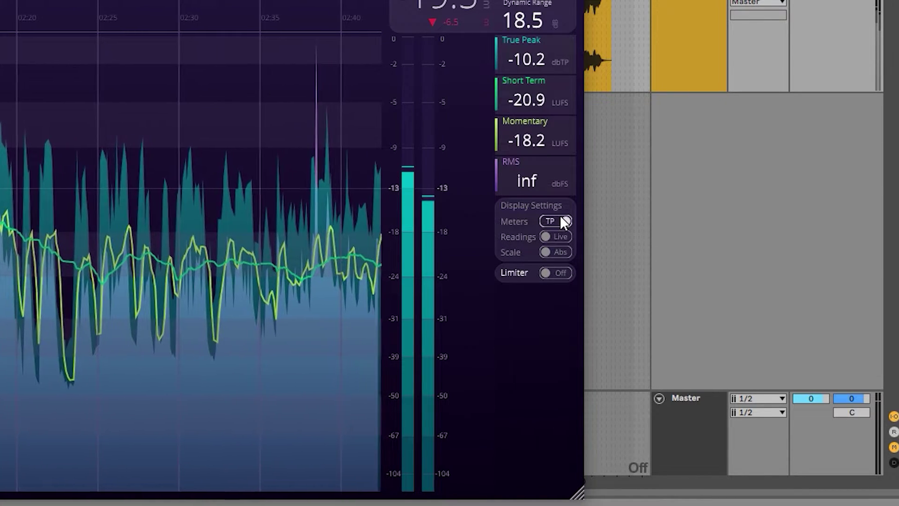
# Return meters to LUFS, try Max readings and Rel scale, then restore Live readings and Abs scale
pyautogui.click(560, 219)
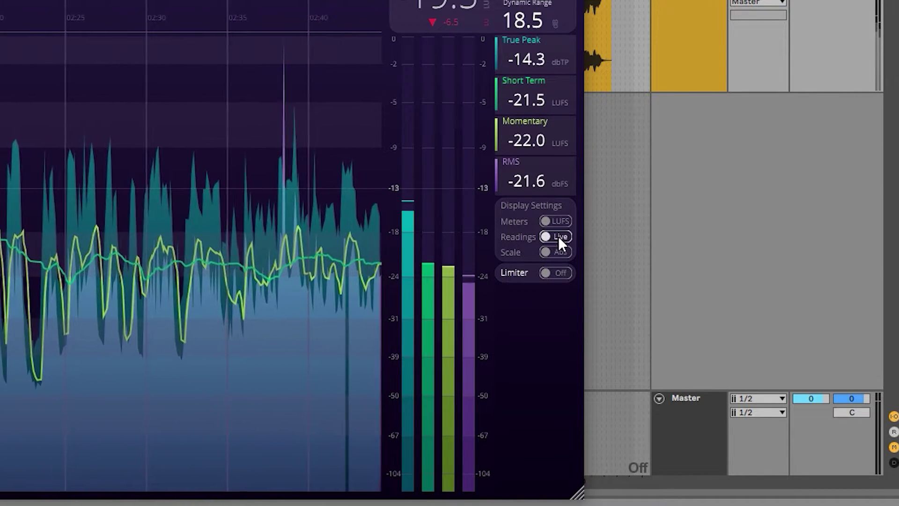
pyautogui.click(559, 236)
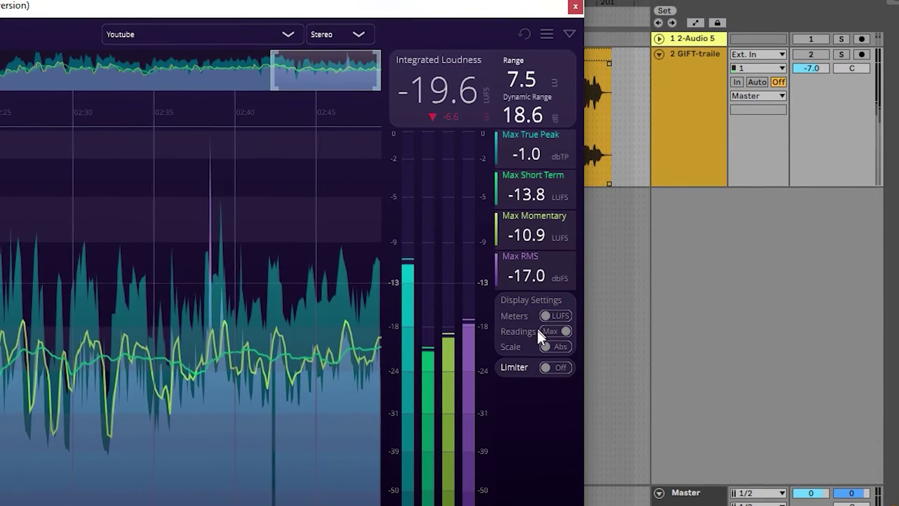
pyautogui.click(551, 331)
pyautogui.click(557, 346)
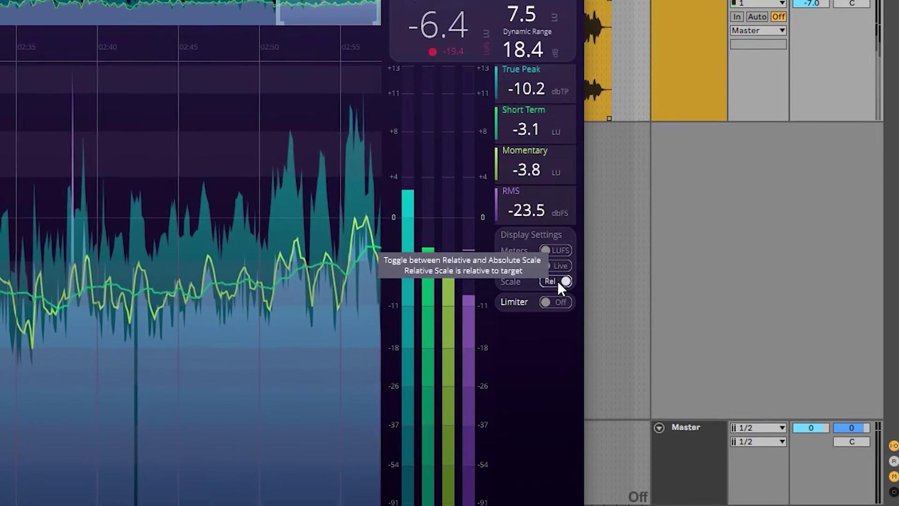
pyautogui.click(557, 318)
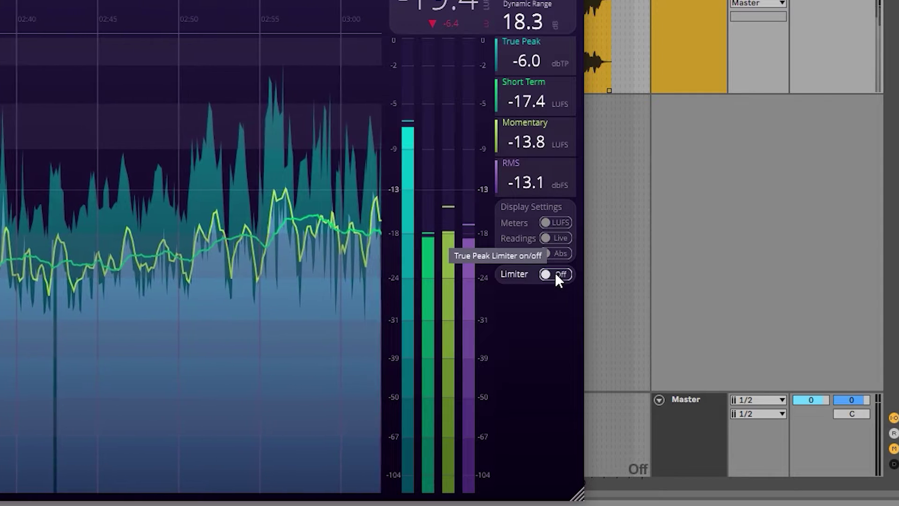
# Enable the limiter with Pre Gain -1.3 dB, Release X0.40 and the Transparent curve
pyautogui.click(556, 275)
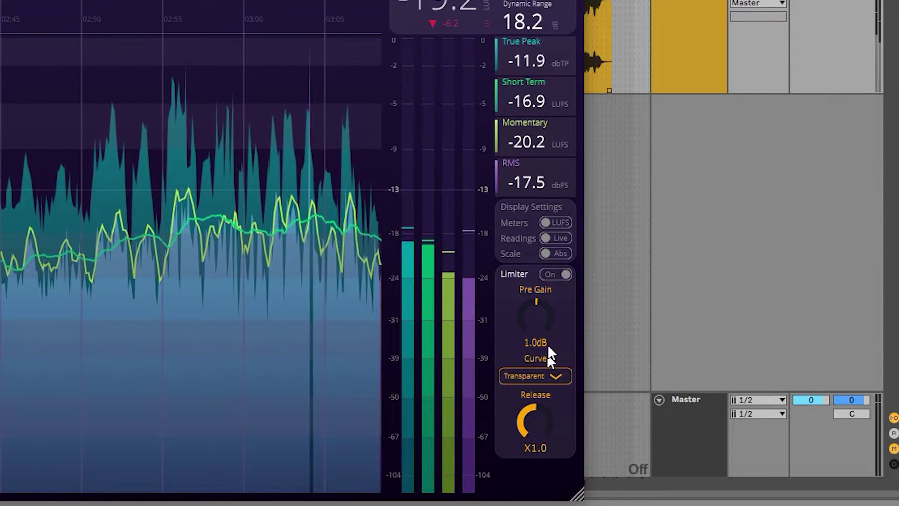
pyautogui.click(549, 341)
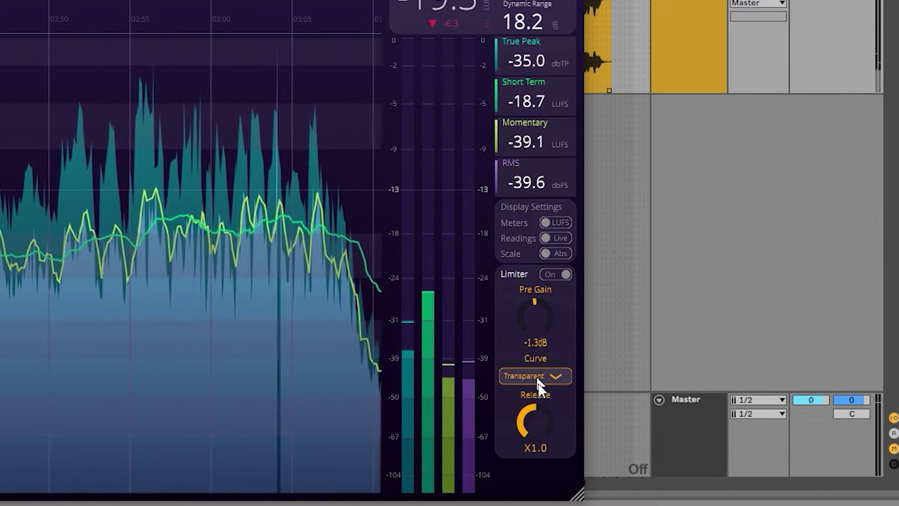
pyautogui.click(532, 420)
pyautogui.moveTo(534, 421); pyautogui.dragTo(540, 425)
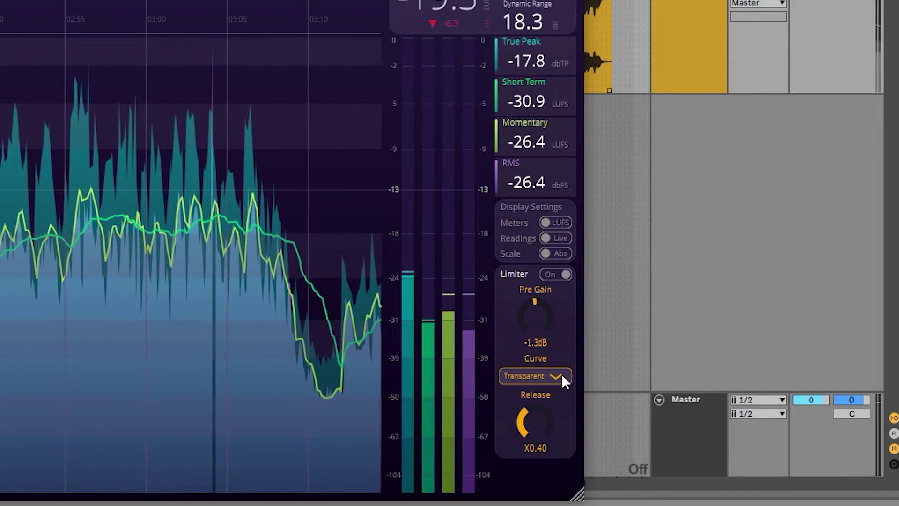
pyautogui.click(562, 377)
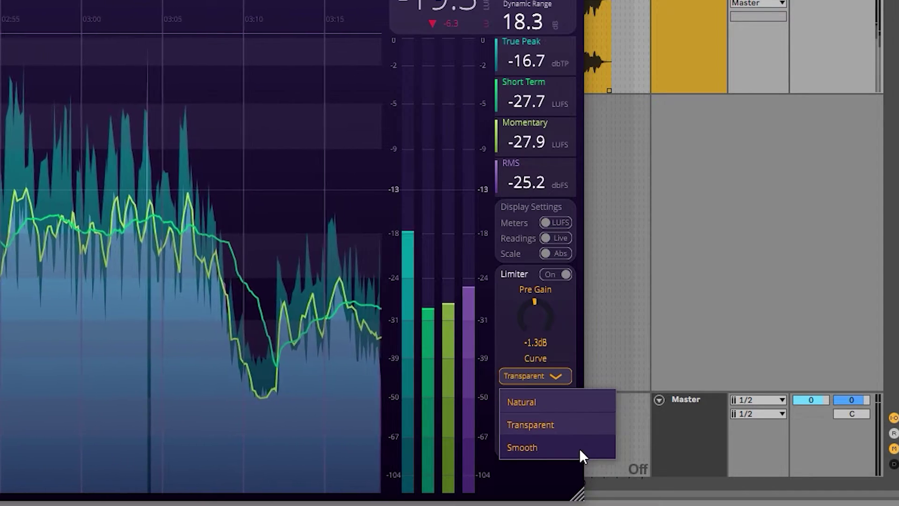
pyautogui.click(585, 425)
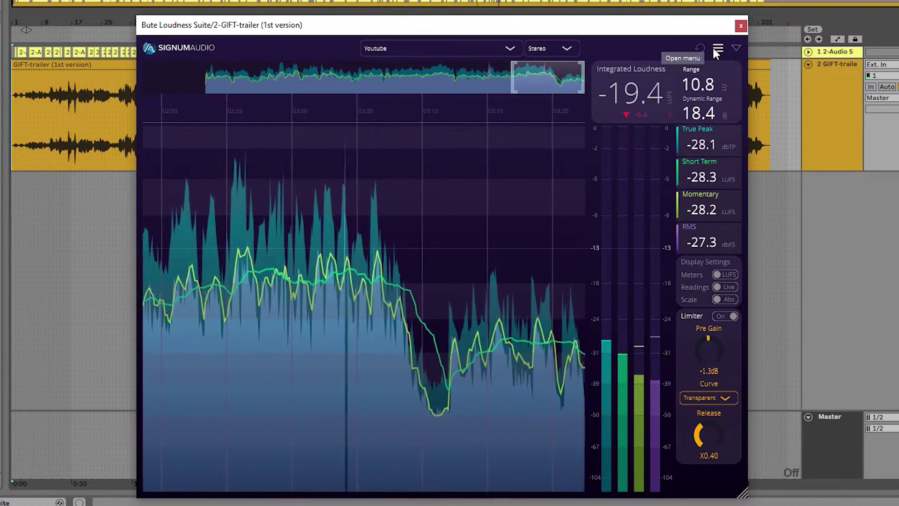
# Open Meter Settings from the plugin menu, showing Youtube's -13.0 LUFS target and -1.0 dBTP limit
pyautogui.click(717, 48)
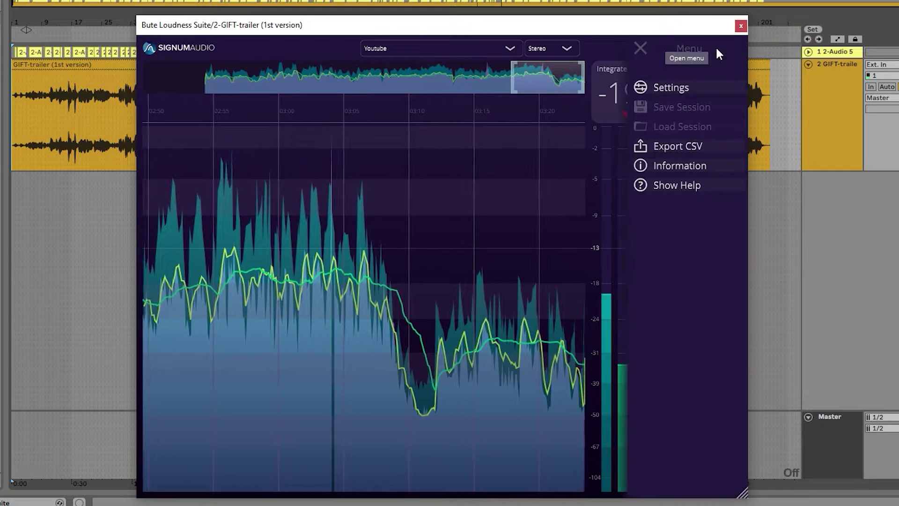
pyautogui.click(703, 87)
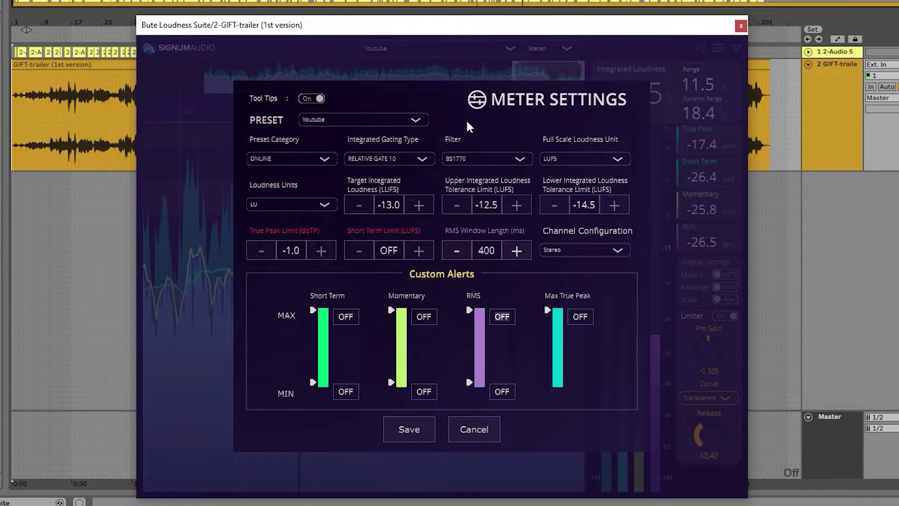
# Switch the settings preset to User and then back to Youtube
pyautogui.click(397, 121)
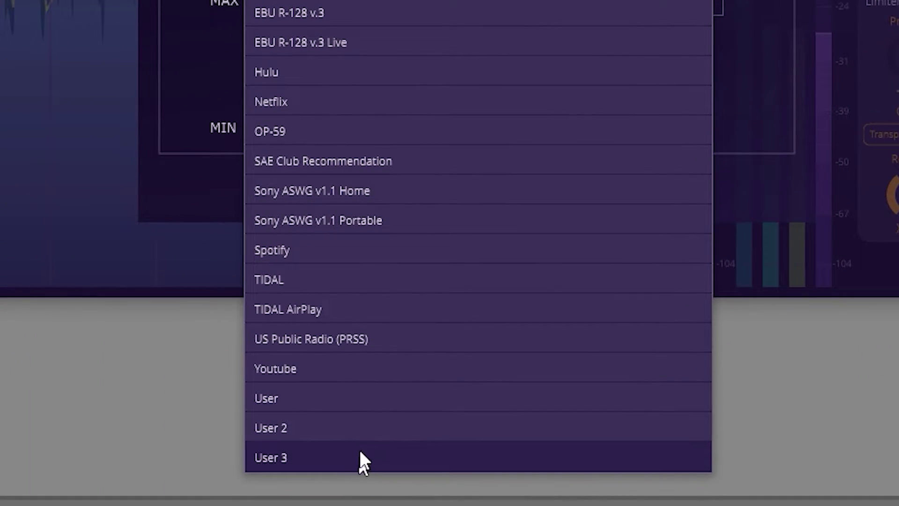
pyautogui.click(363, 400)
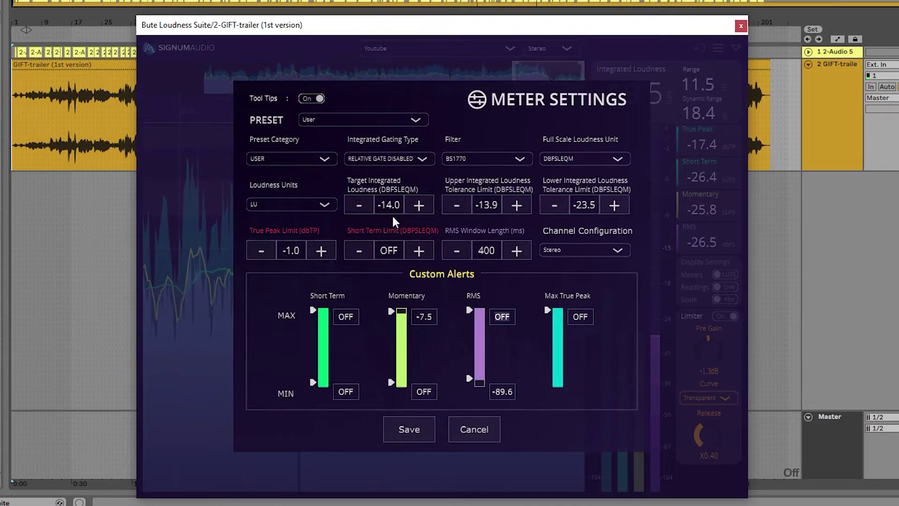
pyautogui.click(416, 119)
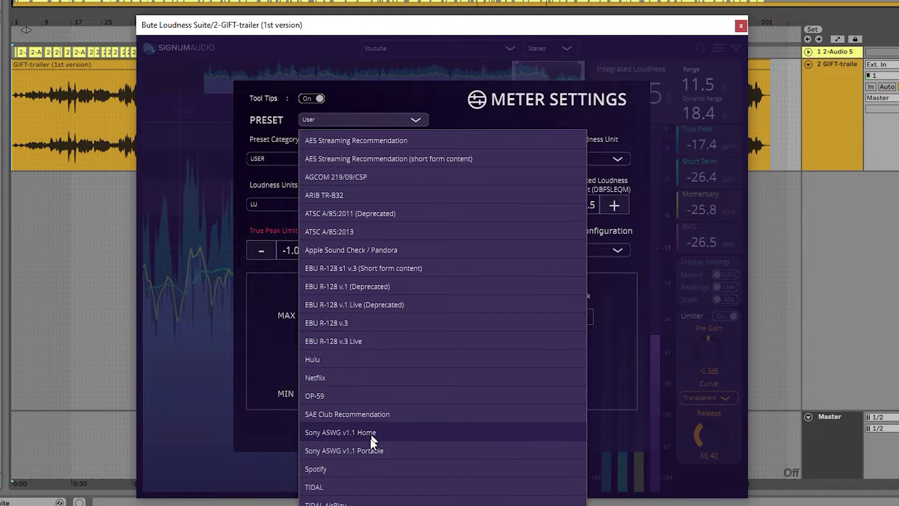
pyautogui.click(418, 475)
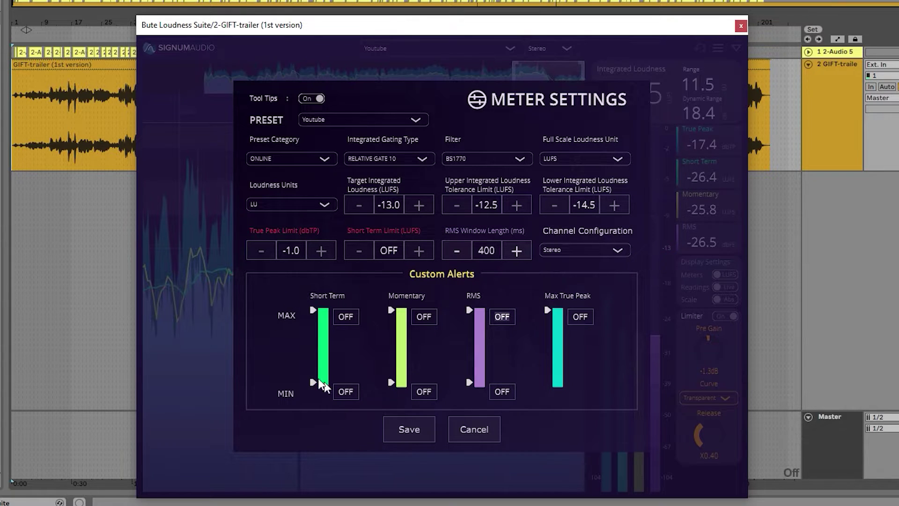
# Set an RMS max alert of -12.3 and a Momentary min alert of -77.4, and turn tool tips off
pyautogui.moveTo(471, 309); pyautogui.dragTo(473, 315)
pyautogui.moveTo(390, 381); pyautogui.dragTo(392, 366)
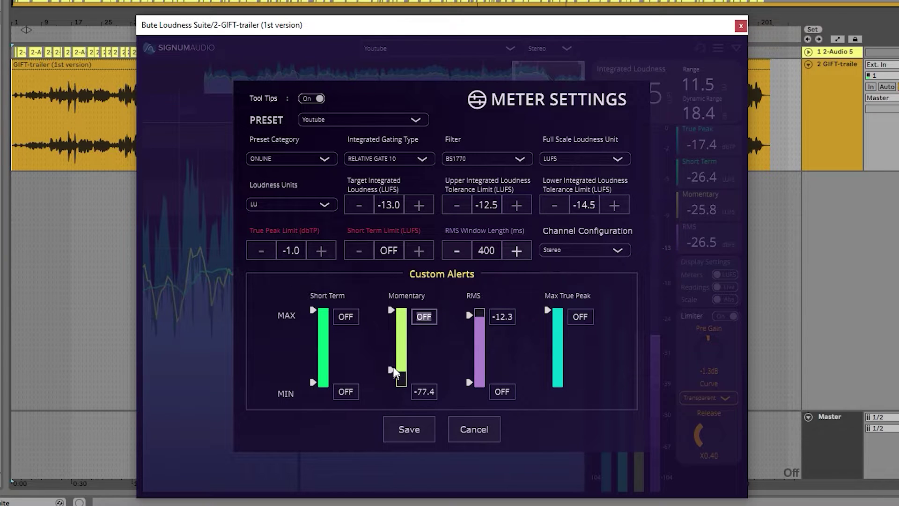
pyautogui.click(305, 98)
pyautogui.click(409, 429)
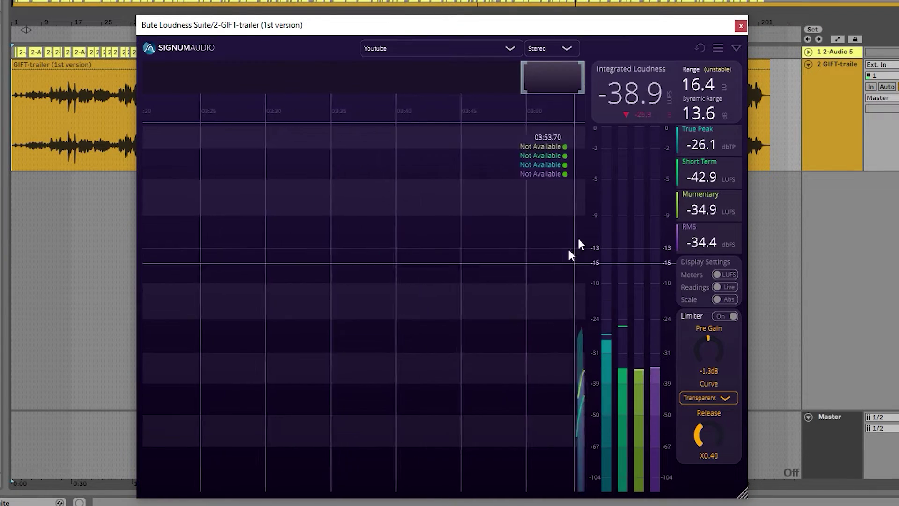
pyautogui.click(717, 48)
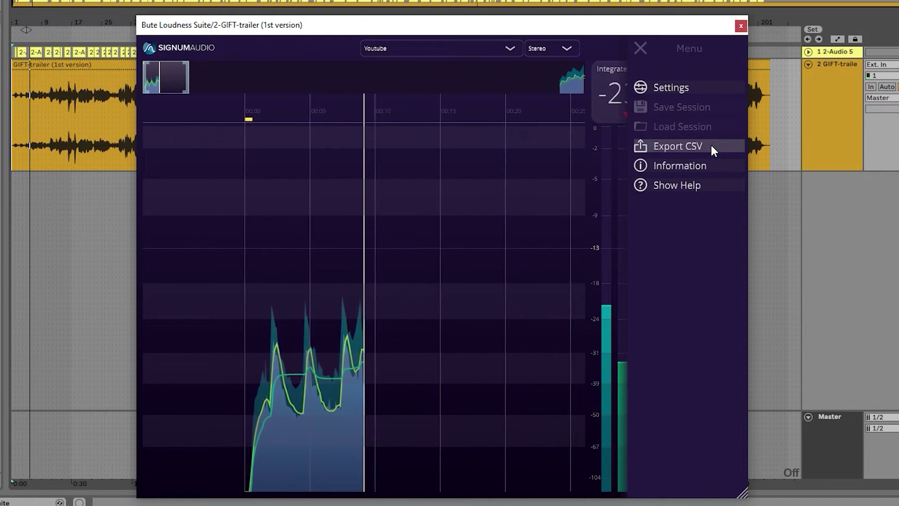
pyautogui.click(638, 48)
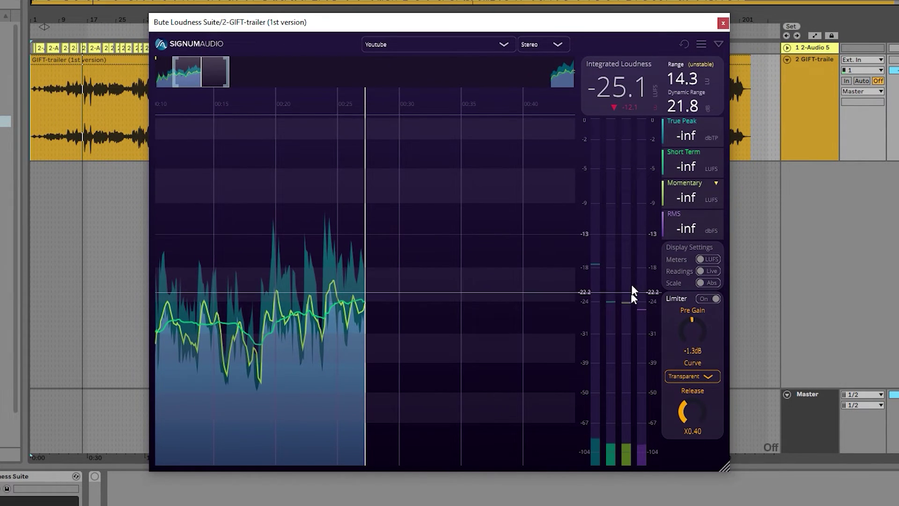
# Restart playback and shrink the plugin window into its compact horizontal layout, moved right
pyautogui.press('space')
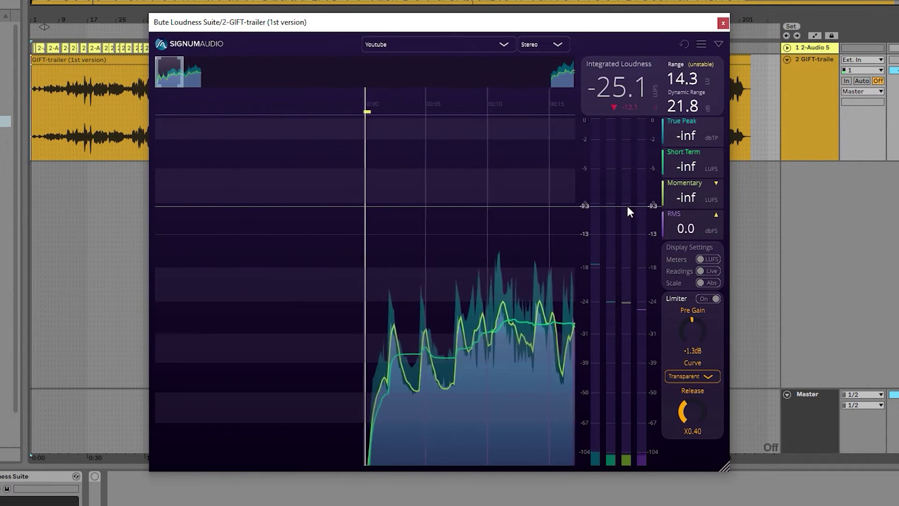
pyautogui.moveTo(725, 467); pyautogui.dragTo(285, 430)
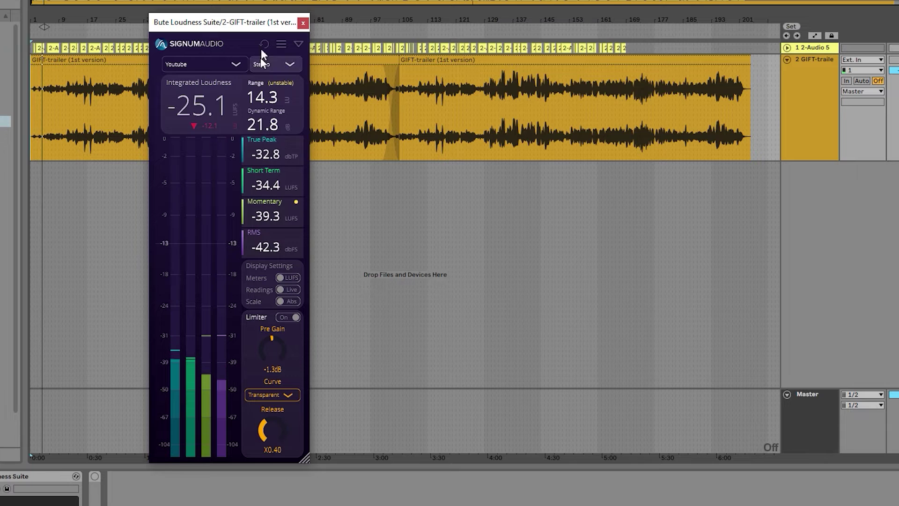
pyautogui.moveTo(263, 22); pyautogui.dragTo(423, 48)
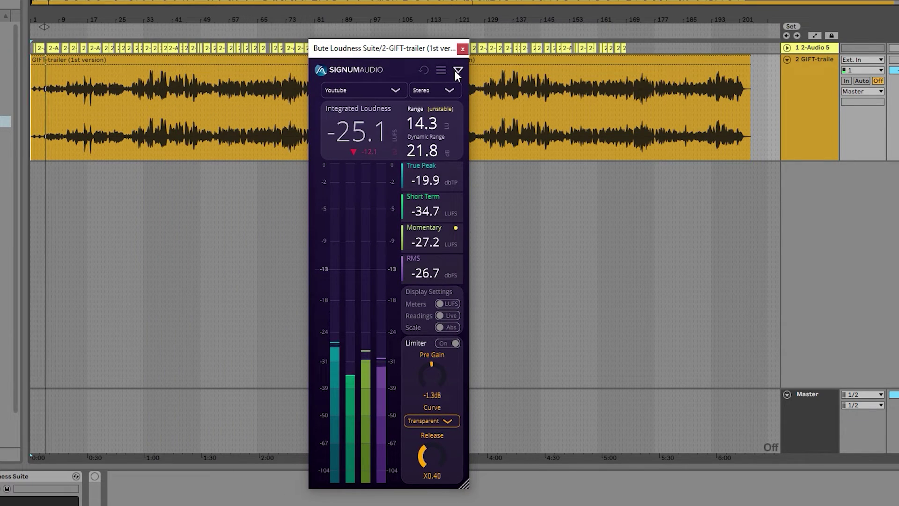
pyautogui.click(457, 73)
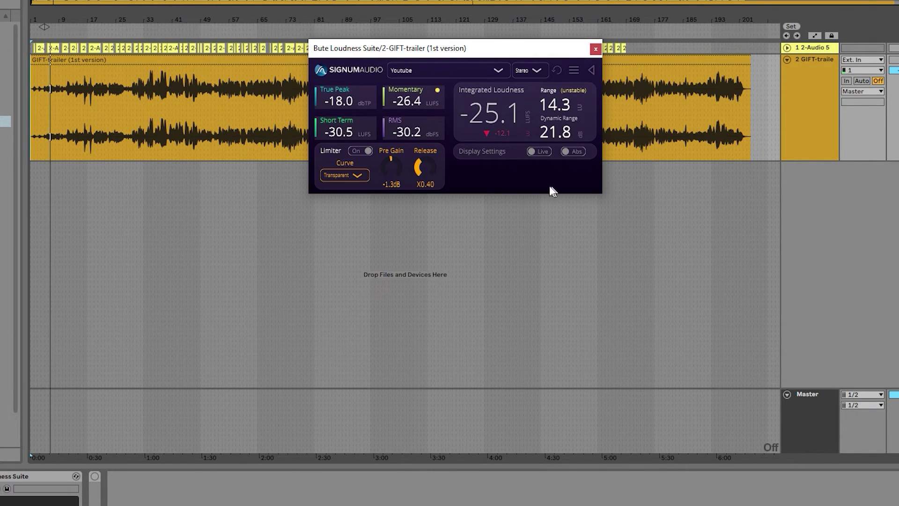
# Turn the limiter off and widen the plugin back to its full view with the history graph
pyautogui.click(356, 152)
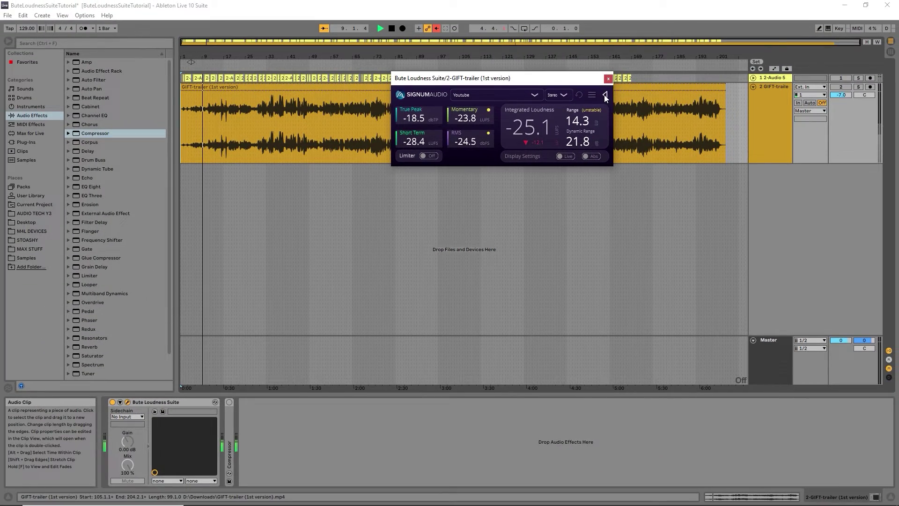
pyautogui.click(604, 95)
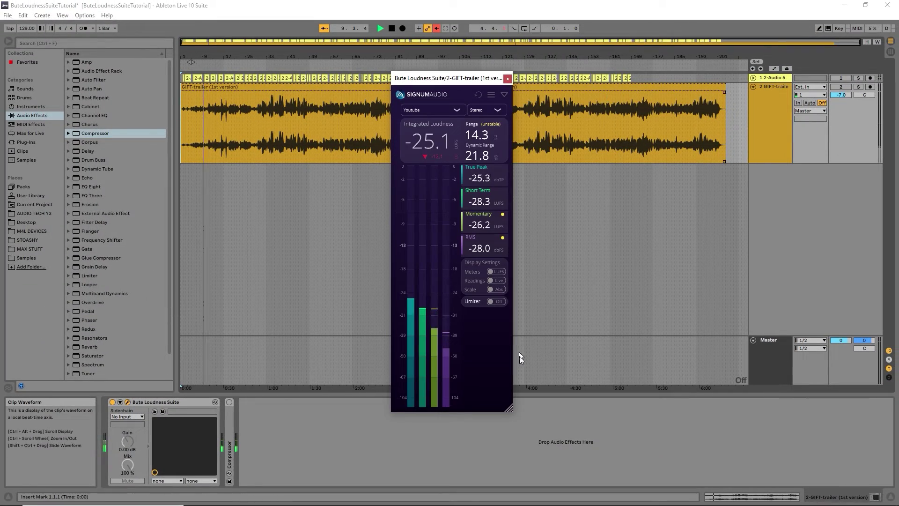
pyautogui.moveTo(510, 408); pyautogui.dragTo(849, 426)
pyautogui.moveTo(705, 79); pyautogui.dragTo(577, 73)
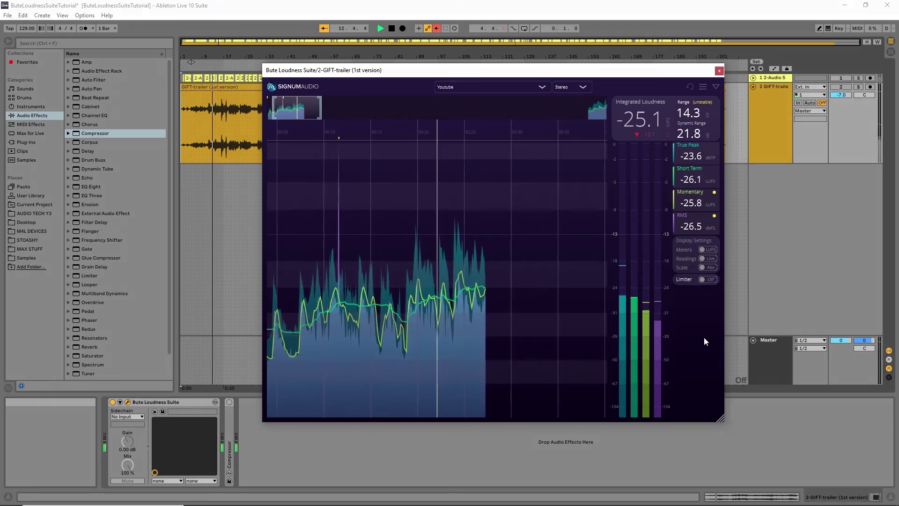